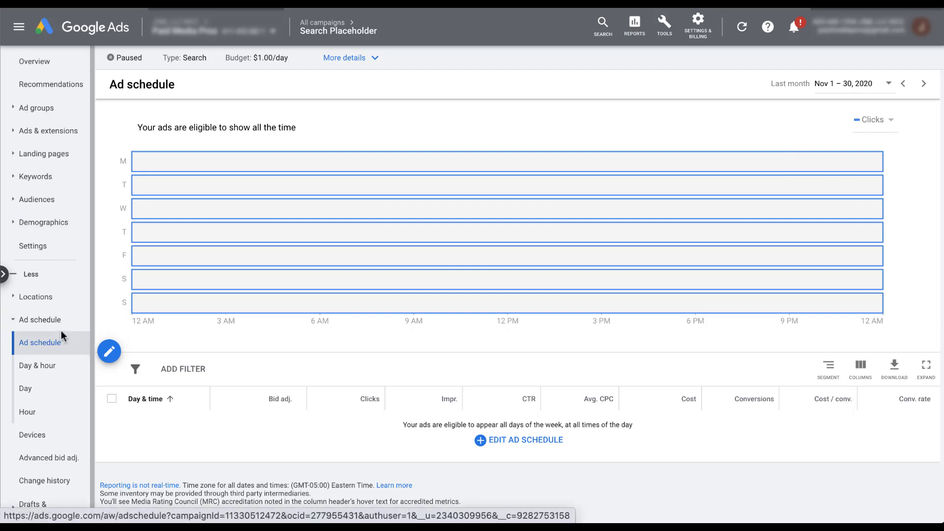
Step: Open the campaign's ad schedule for editing and set the first row's days to Mondays - Fridays
{"action": "left_click", "coordinate": [61, 332]}
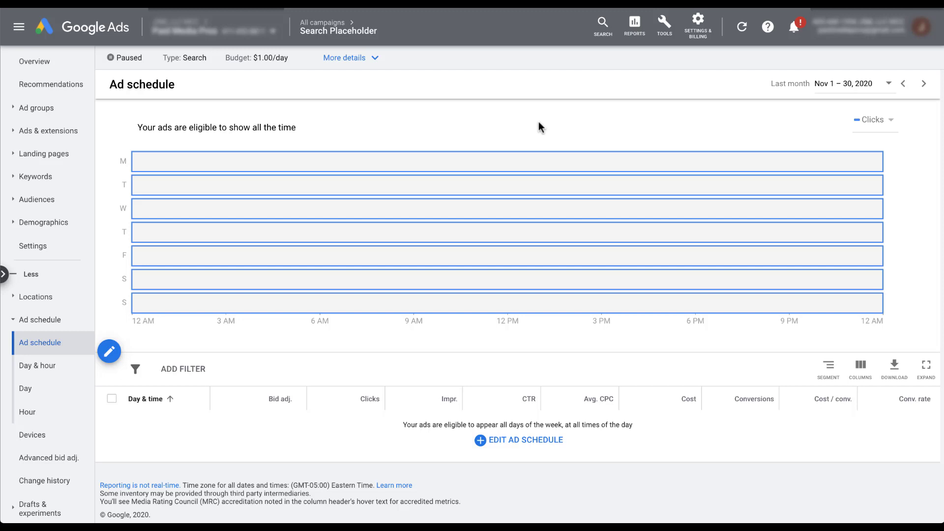
{"action": "mouse_move", "coordinate": [446, 406]}
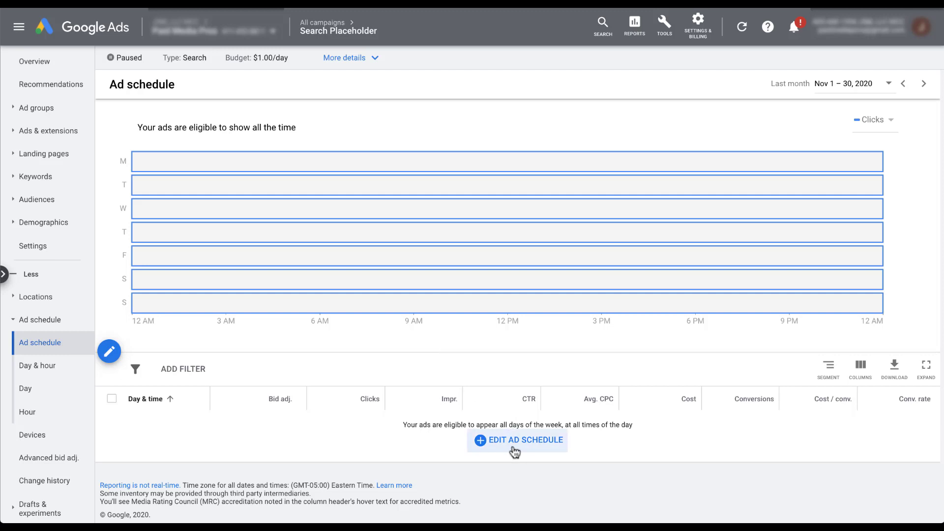
{"action": "left_click", "coordinate": [116, 354]}
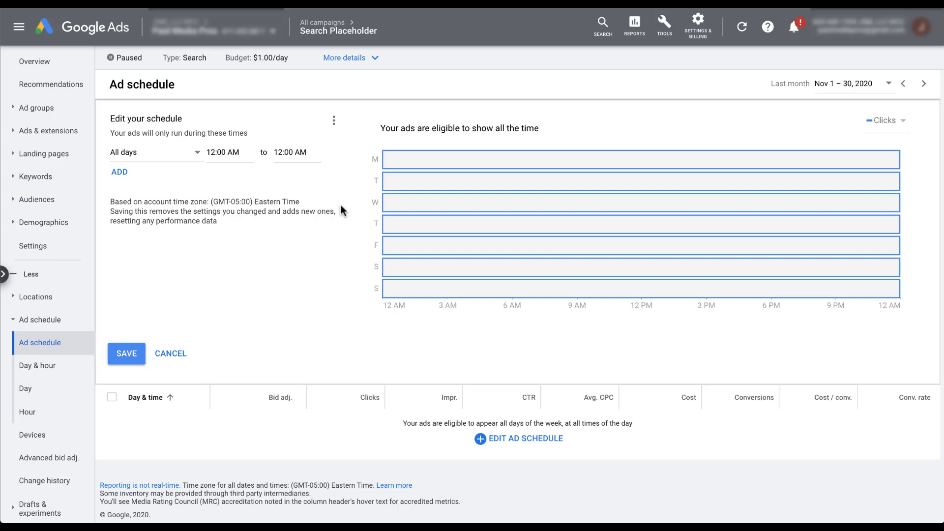
{"action": "left_click", "coordinate": [191, 157]}
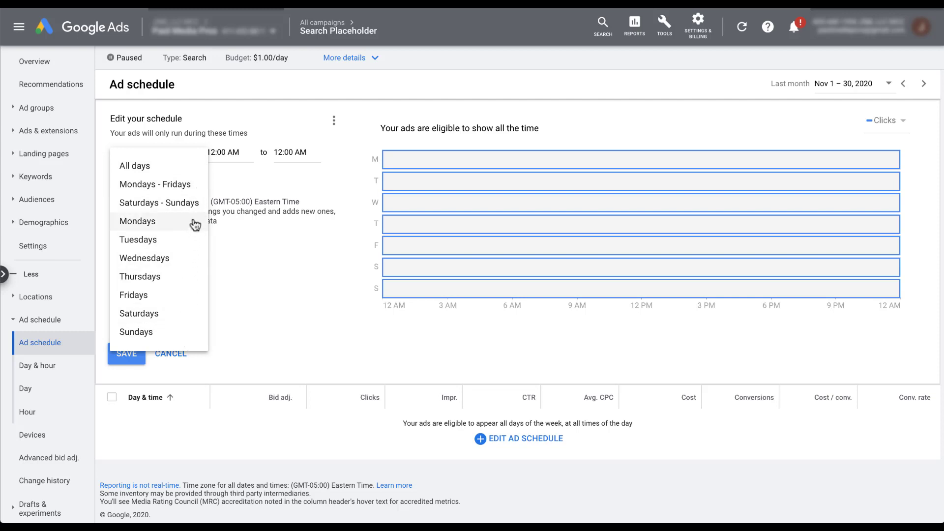
{"action": "left_click", "coordinate": [200, 191]}
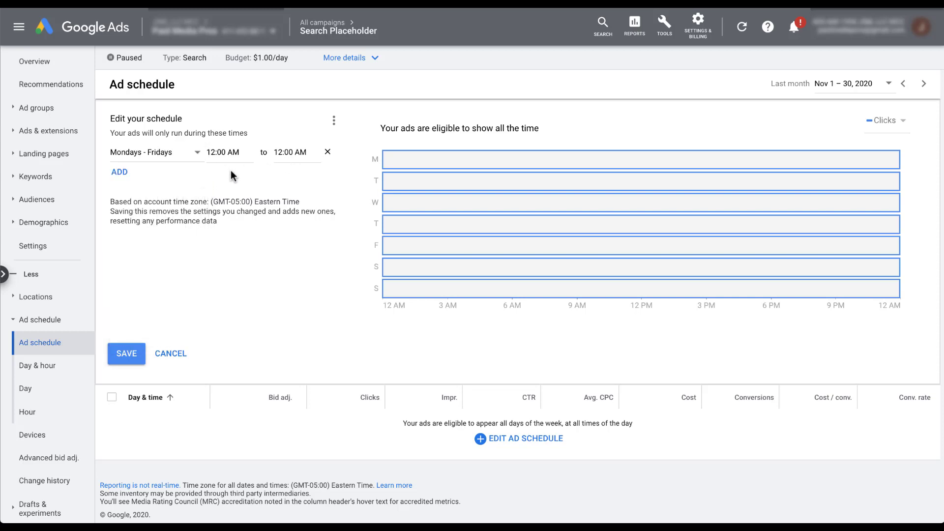
Step: Set the Mondays - Fridays row to run from 6:00 AM to 6:00 PM
{"action": "left_click", "coordinate": [220, 156]}
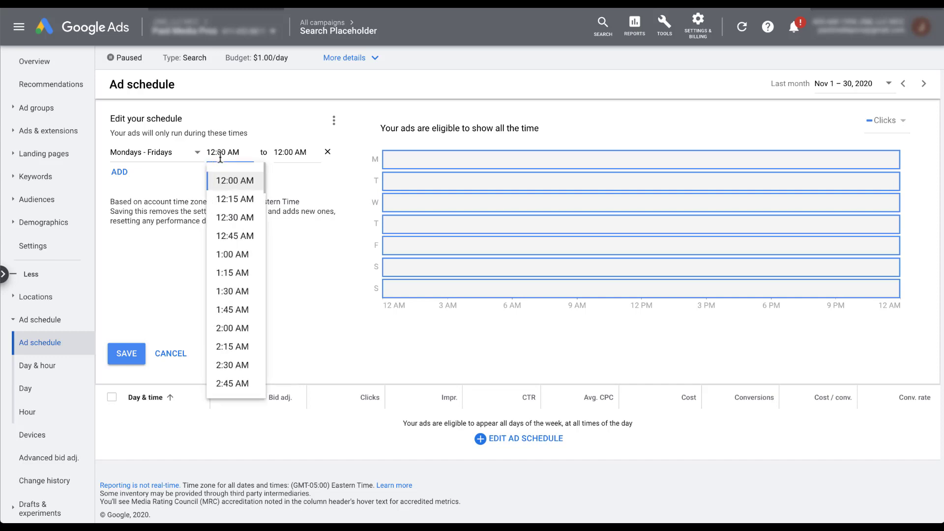
{"action": "scroll", "coordinate": [249, 279], "scroll_direction": "down", "scroll_amount": 1}
{"action": "scroll", "coordinate": [248, 278], "scroll_direction": "down", "scroll_amount": 2}
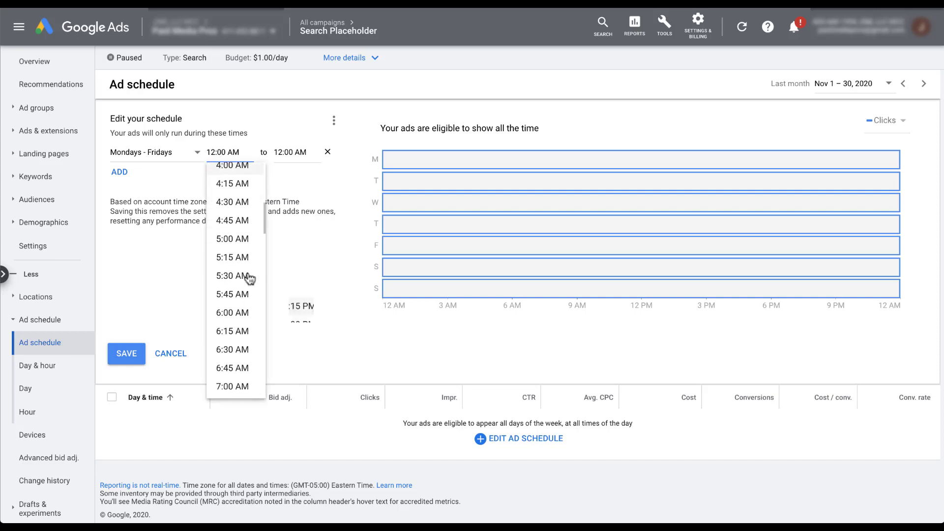
{"action": "left_click", "coordinate": [242, 311]}
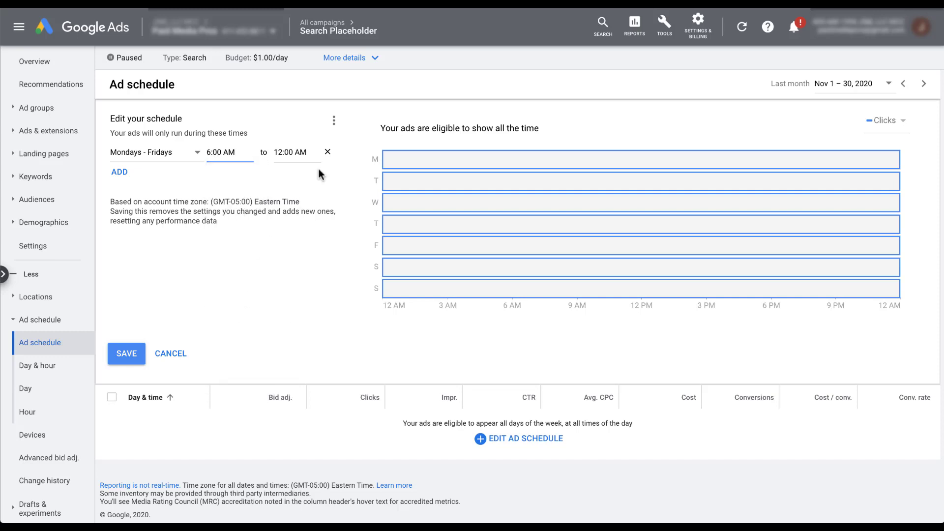
{"action": "left_click", "coordinate": [294, 152]}
{"action": "scroll", "coordinate": [300, 308], "scroll_direction": "down", "scroll_amount": 7}
{"action": "scroll", "coordinate": [299, 308], "scroll_direction": "down", "scroll_amount": 13}
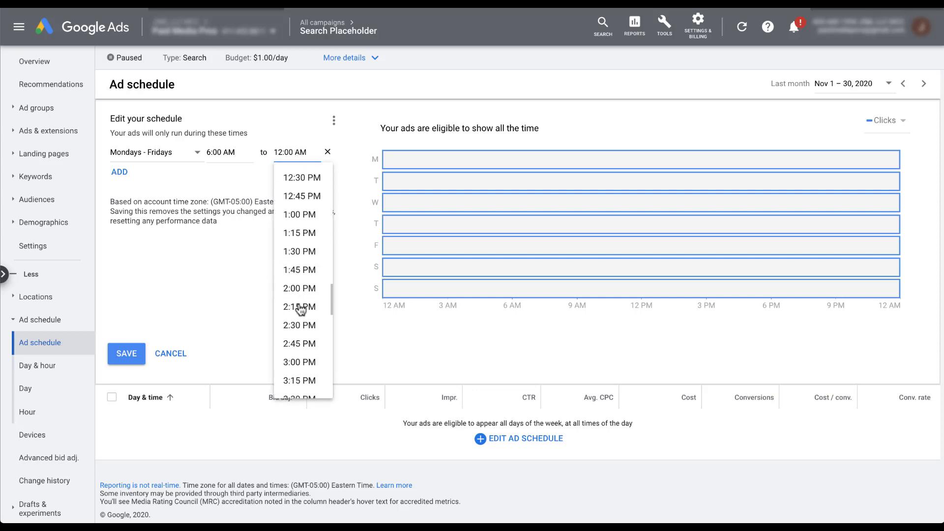
{"action": "left_click", "coordinate": [300, 366]}
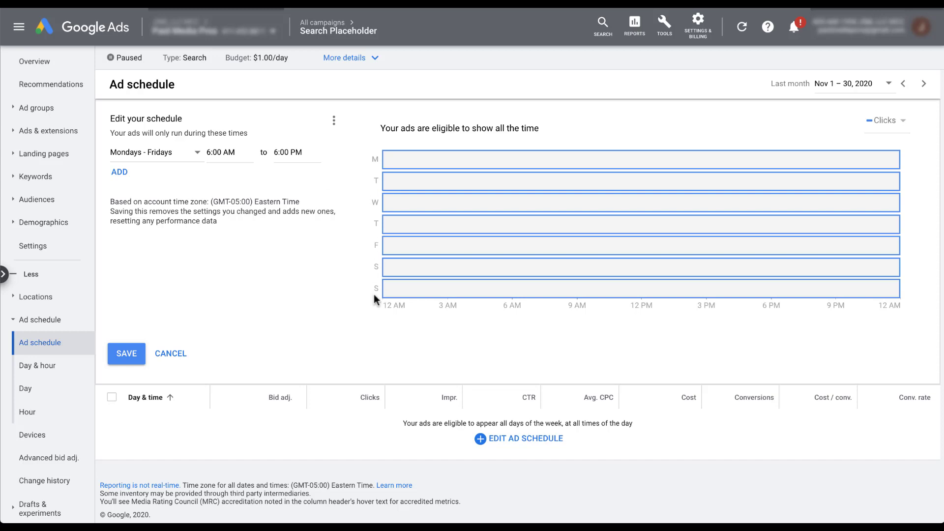
Step: Check the schedule's clock format options and keep the 12-hour clock
{"action": "mouse_move", "coordinate": [349, 162]}
{"action": "left_click", "coordinate": [334, 120]}
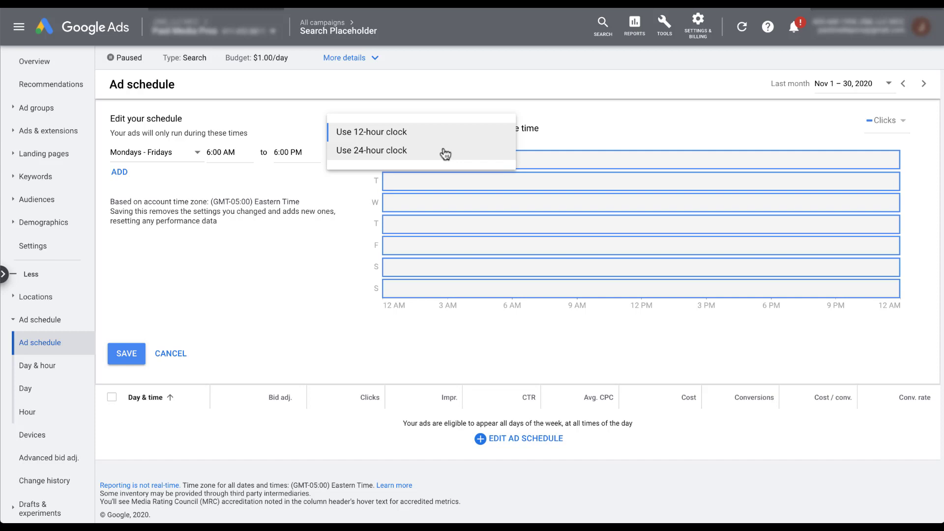
{"action": "left_click", "coordinate": [434, 136]}
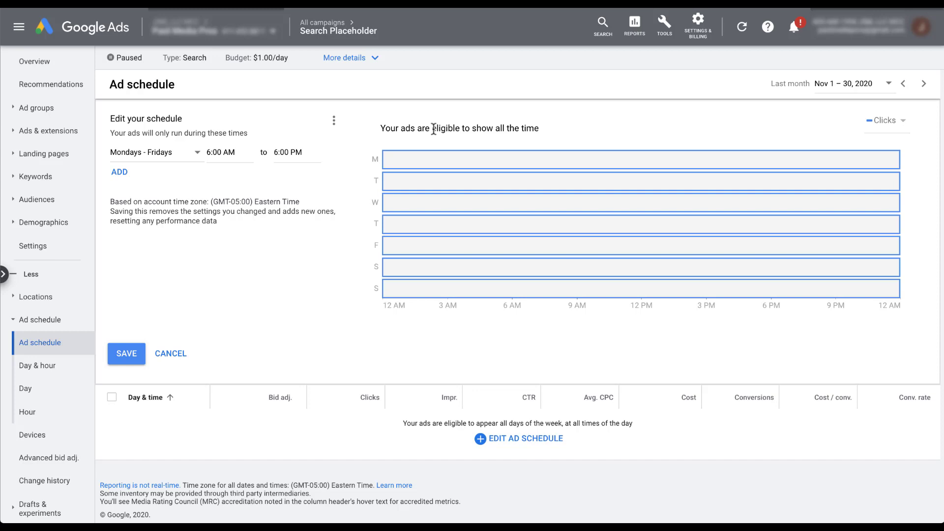
Step: Add a second schedule row for Saturdays - Sundays
{"action": "mouse_move", "coordinate": [208, 171]}
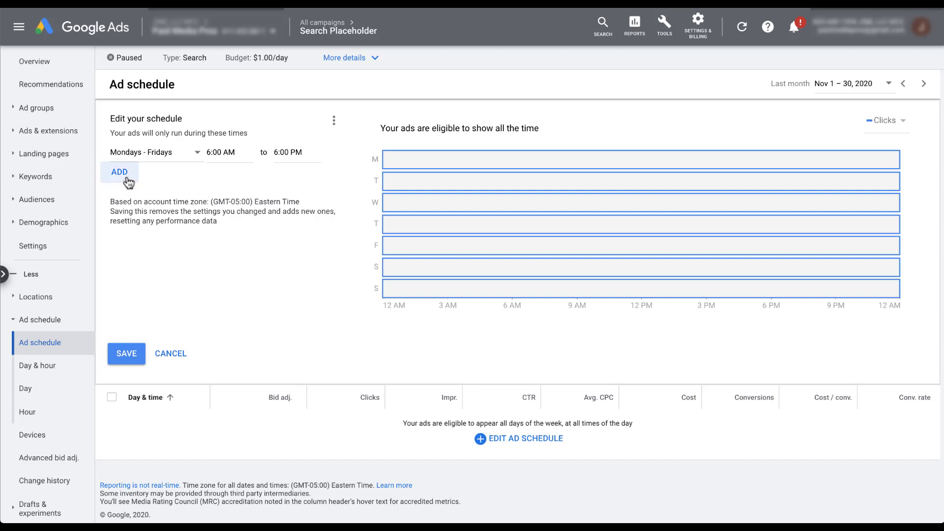
{"action": "left_click", "coordinate": [129, 183]}
{"action": "left_click", "coordinate": [195, 172]}
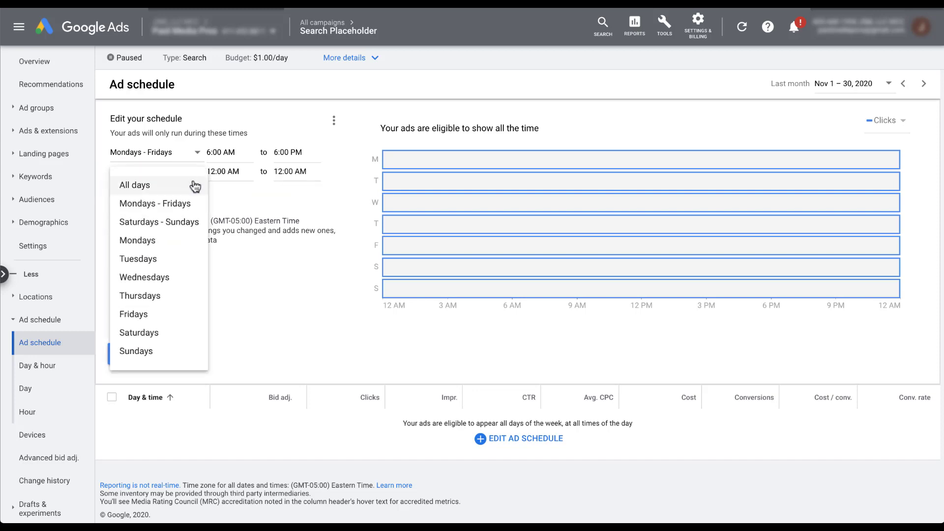
{"action": "left_click", "coordinate": [195, 222]}
Step: Set the Saturdays - Sundays row to run from 12:00 PM to 4:00 PM and save the schedule
{"action": "left_click", "coordinate": [228, 171]}
{"action": "scroll", "coordinate": [234, 270], "scroll_direction": "down", "scroll_amount": 15}
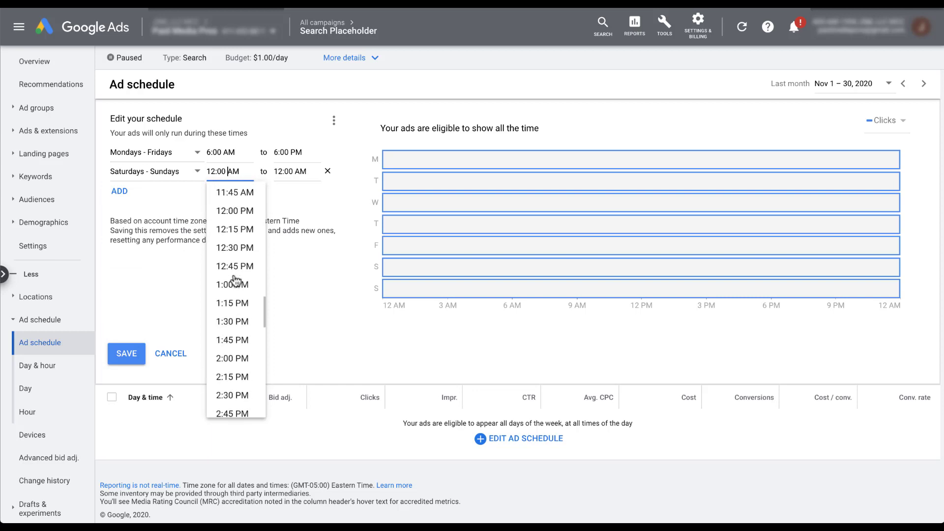
{"action": "scroll", "coordinate": [235, 284], "scroll_direction": "up", "scroll_amount": 2}
{"action": "left_click", "coordinate": [235, 277]}
{"action": "left_click", "coordinate": [291, 174]}
{"action": "scroll", "coordinate": [292, 272], "scroll_direction": "down", "scroll_amount": 20}
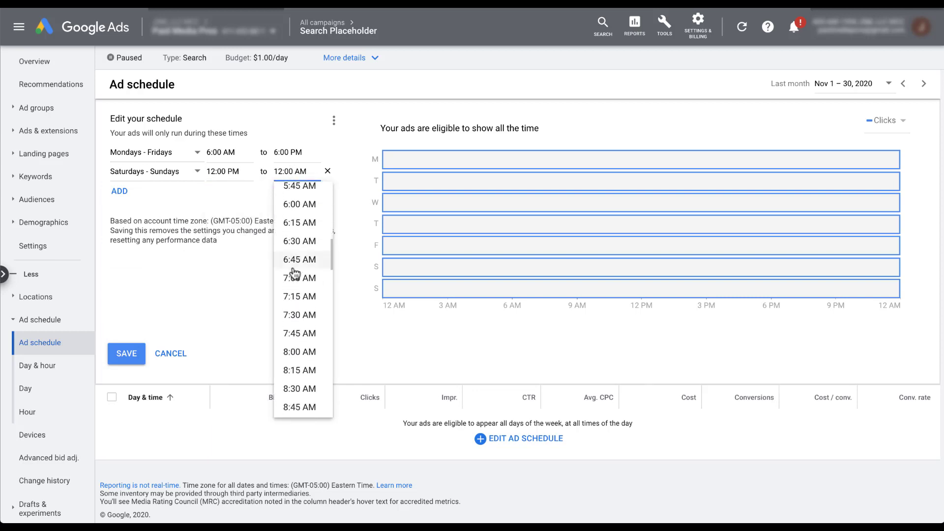
{"action": "left_click", "coordinate": [295, 330]}
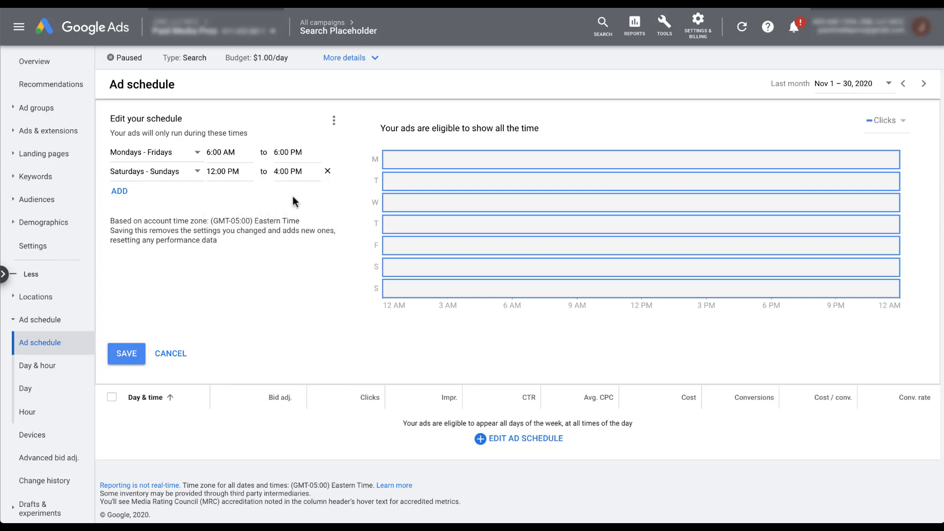
{"action": "left_click", "coordinate": [126, 354]}
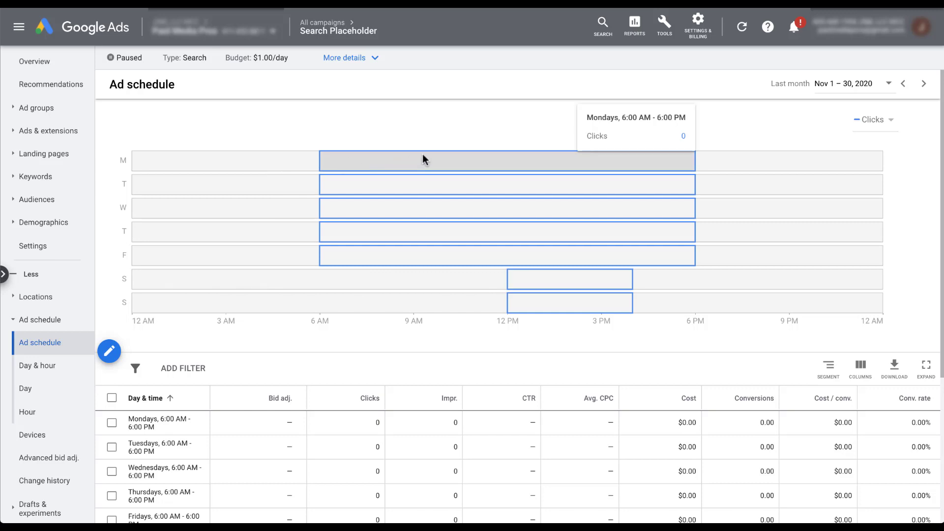
Step: Set a 20% bid increase for the Mondays 6:00 AM - 6:00 PM schedule
{"action": "mouse_move", "coordinate": [423, 212]}
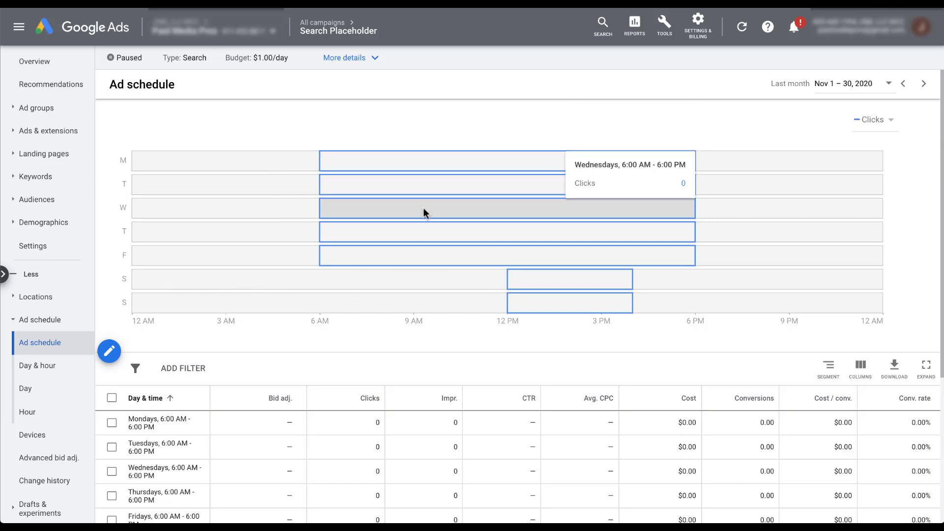
{"action": "mouse_move", "coordinate": [541, 307]}
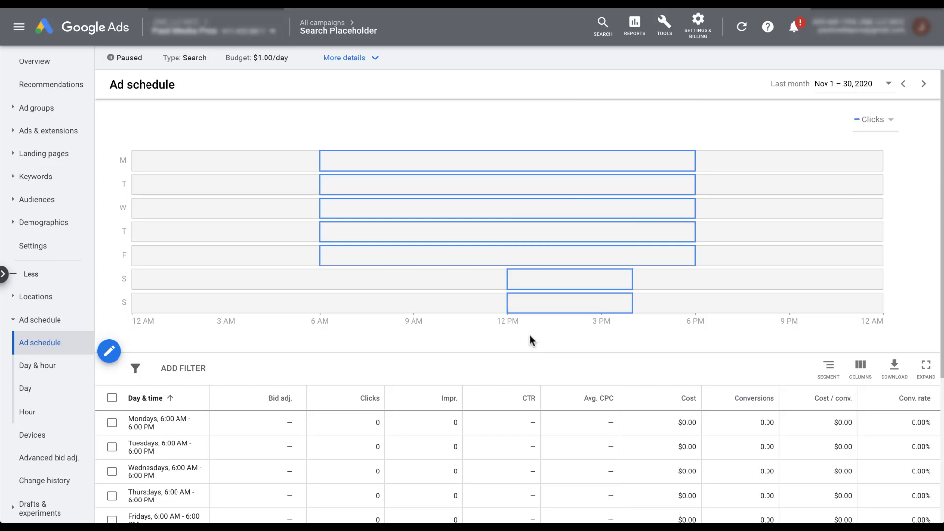
{"action": "scroll", "coordinate": [531, 339], "scroll_direction": "down", "scroll_amount": 3}
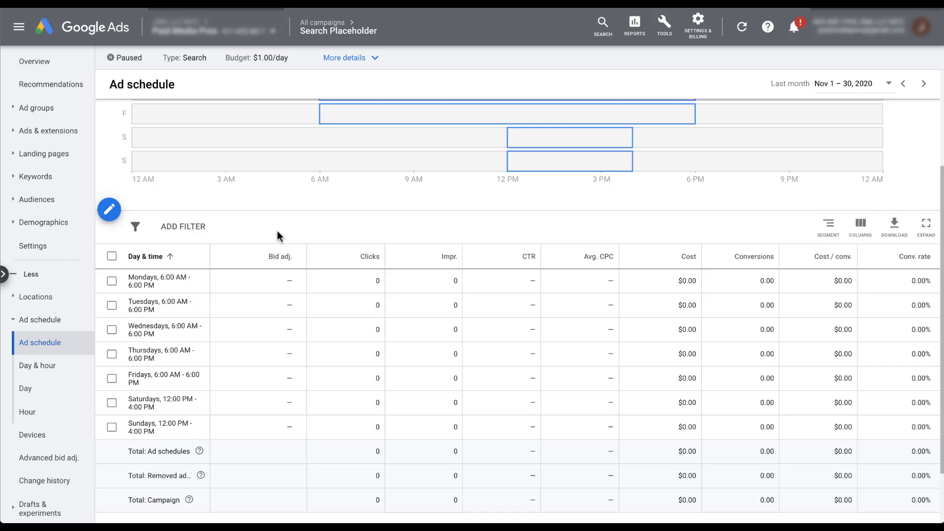
{"action": "left_click", "coordinate": [293, 285]}
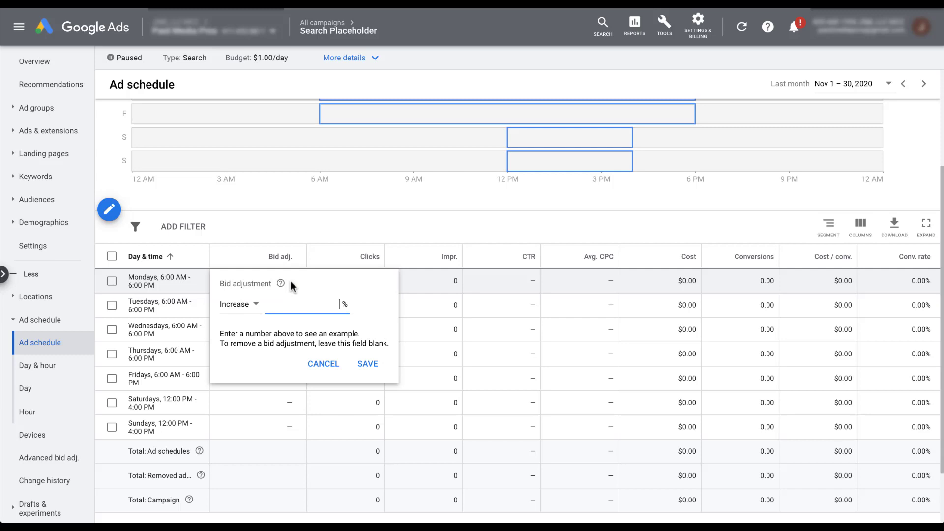
{"action": "type", "text": "20"}
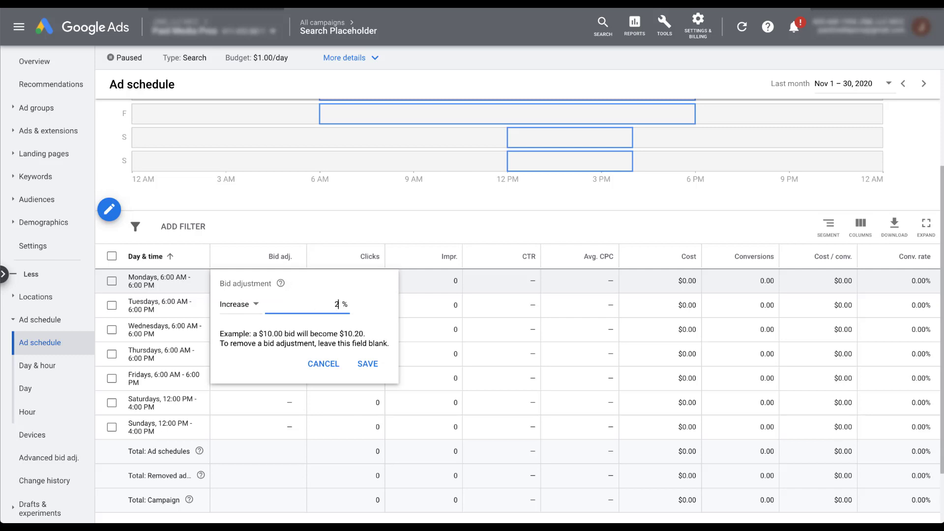
{"action": "key", "text": "Return"}
Step: Set a 20% bid decrease for the Tuesdays 6:00 AM - 6:00 PM schedule
{"action": "left_click", "coordinate": [295, 306]}
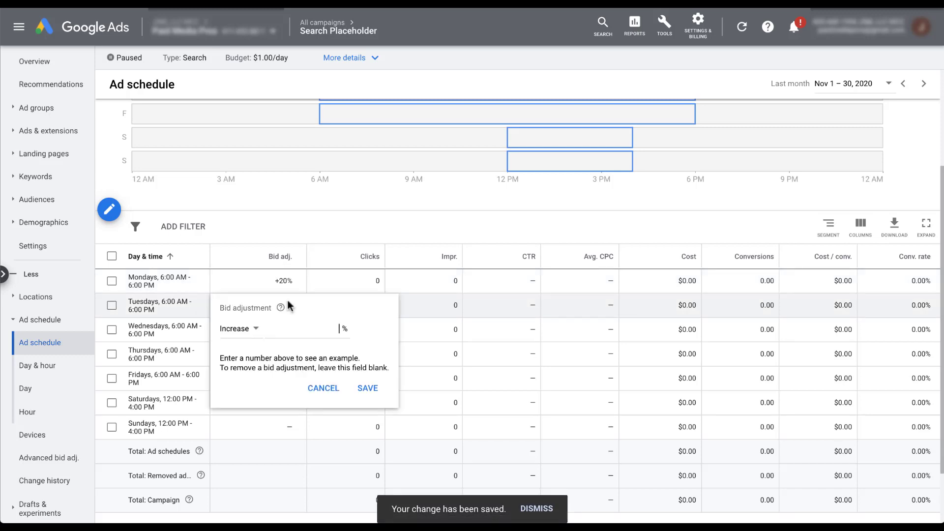
{"action": "left_click", "coordinate": [241, 328]}
{"action": "left_click", "coordinate": [248, 361]}
{"action": "left_click", "coordinate": [316, 331]}
{"action": "type", "text": "20"}
{"action": "key", "text": "Return"}
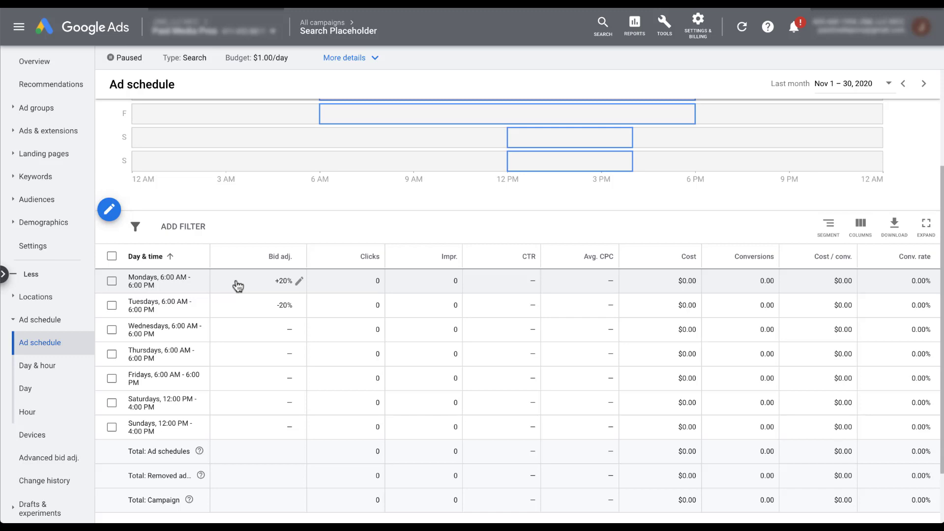
Step: Reopen the ad schedule for editing and remove the weekday and weekend rows
{"action": "scroll", "coordinate": [274, 282], "scroll_direction": "up", "scroll_amount": 2}
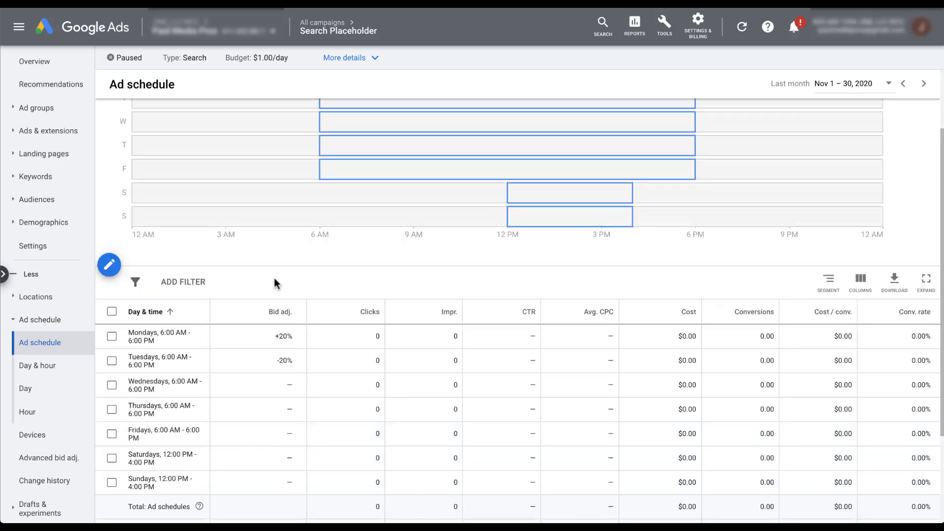
{"action": "scroll", "coordinate": [274, 278], "scroll_direction": "up", "scroll_amount": 1}
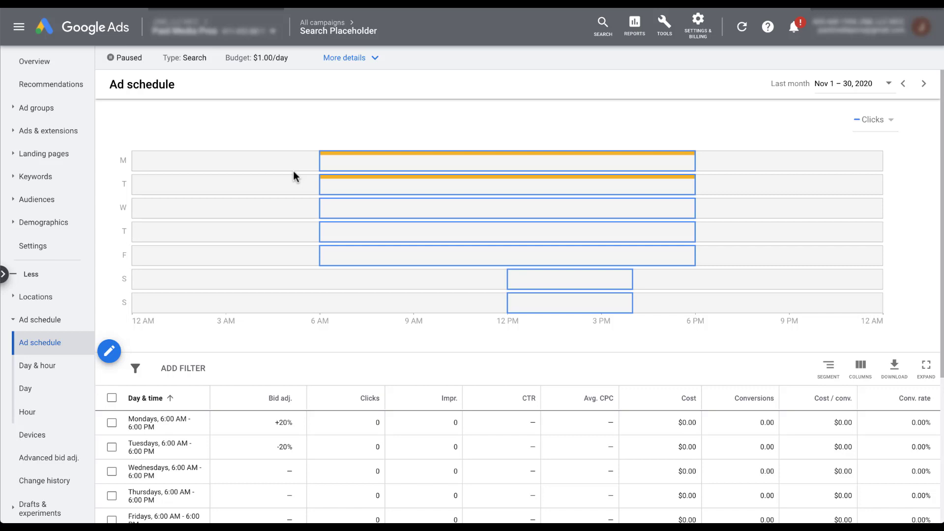
{"action": "mouse_move", "coordinate": [333, 169]}
{"action": "left_click", "coordinate": [110, 352]}
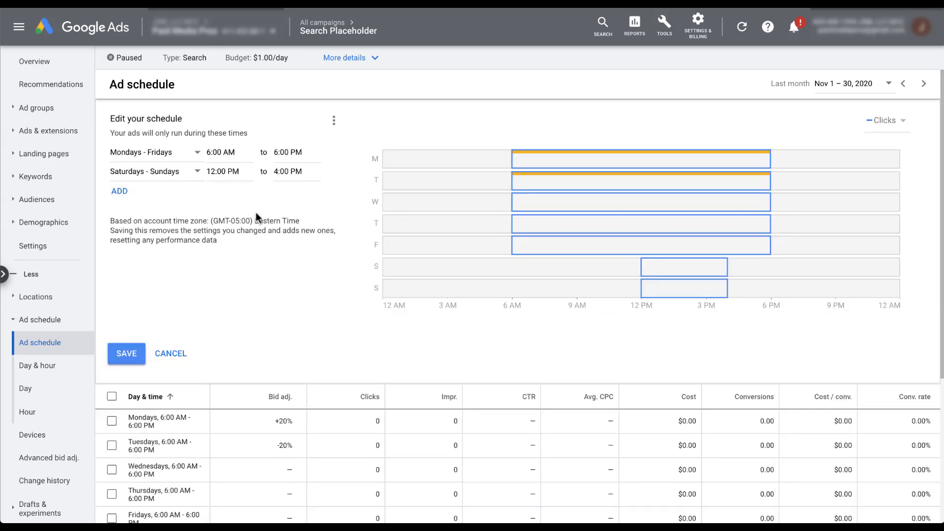
{"action": "left_click", "coordinate": [328, 152]}
{"action": "left_click", "coordinate": [328, 152]}
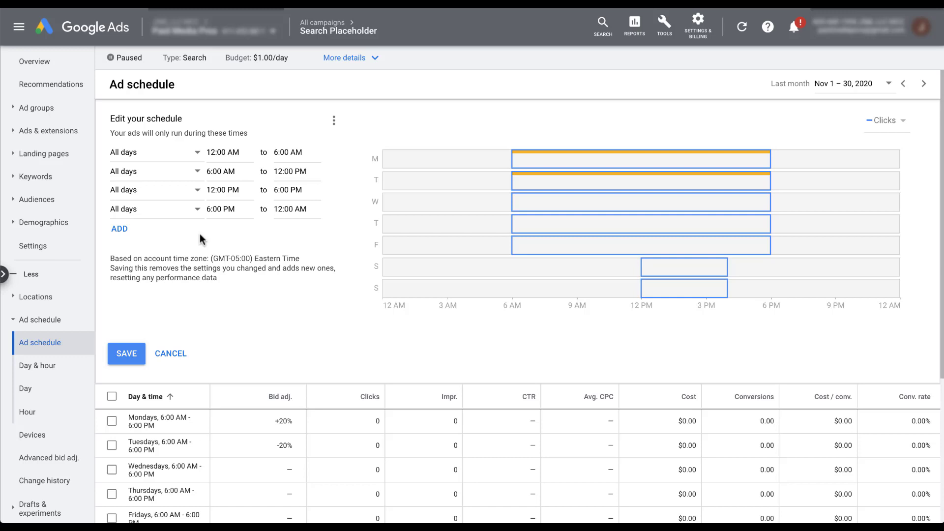
Step: Save the all-days schedule of four six-hour blocks and examine the Monday blocks' bid adjustments in the chart
{"action": "left_click", "coordinate": [132, 356]}
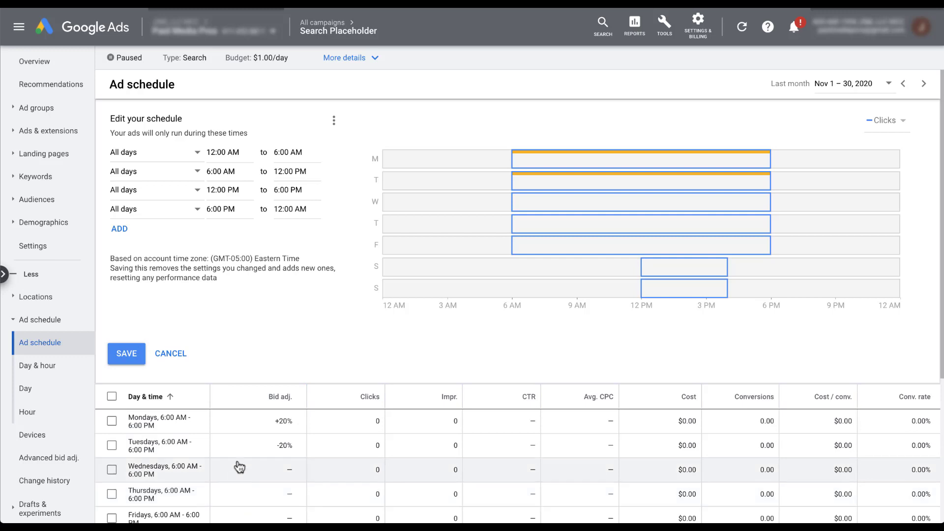
{"action": "left_click", "coordinate": [126, 354]}
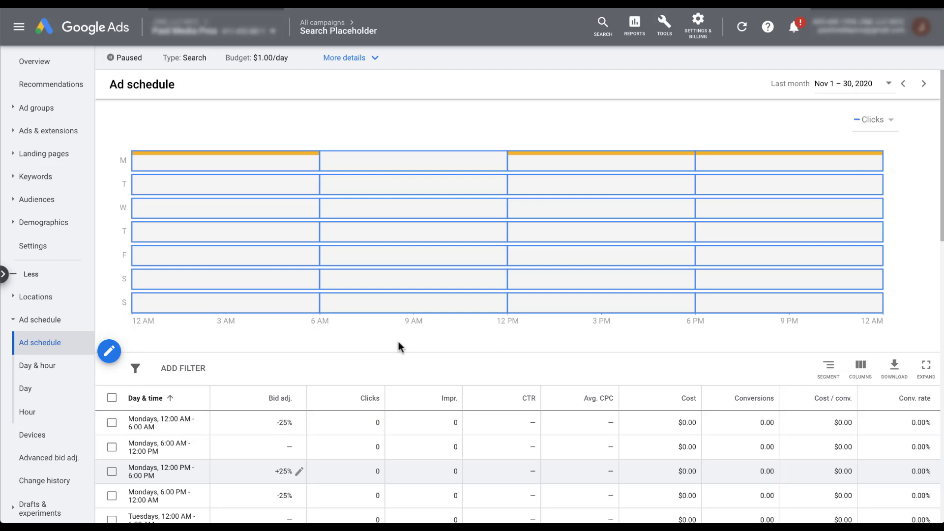
{"action": "mouse_move", "coordinate": [291, 160]}
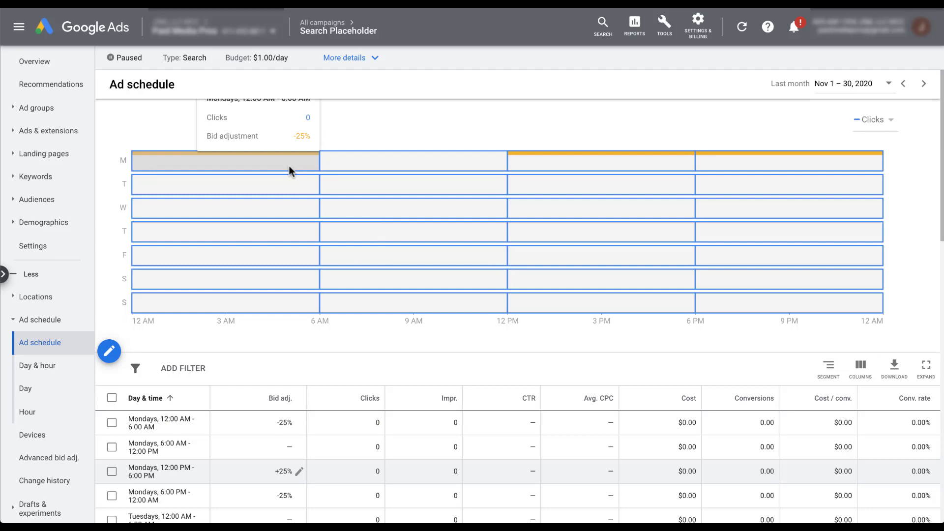
{"action": "mouse_move", "coordinate": [728, 170]}
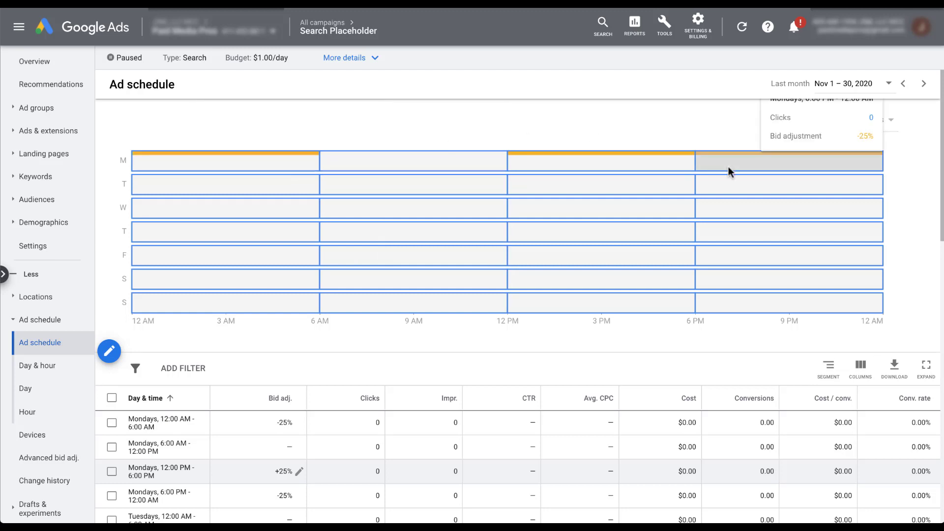
{"action": "mouse_move", "coordinate": [664, 169]}
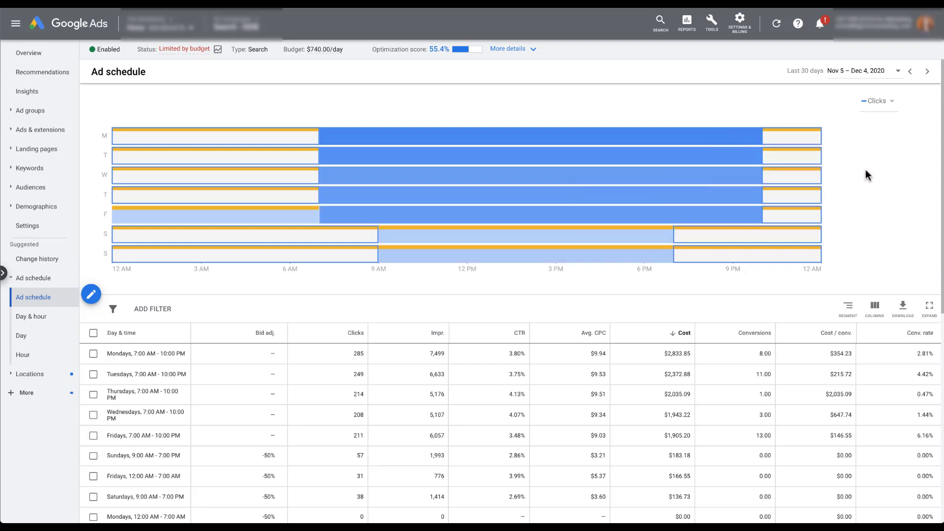
Step: Show conversions in the ad schedule chart and examine the Friday and Wednesday 7:00 AM - 10:00 PM blocks
{"action": "left_click", "coordinate": [895, 103]}
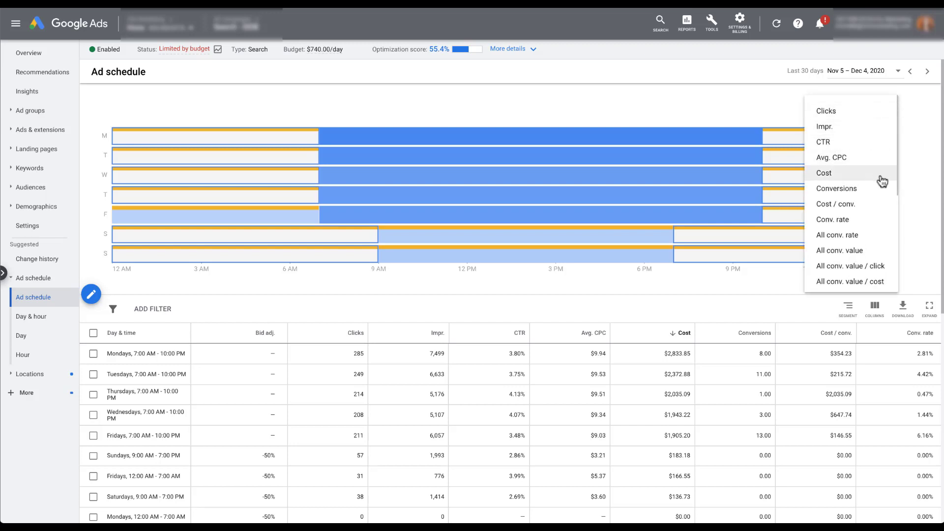
{"action": "scroll", "coordinate": [884, 197], "scroll_direction": "down", "scroll_amount": 3}
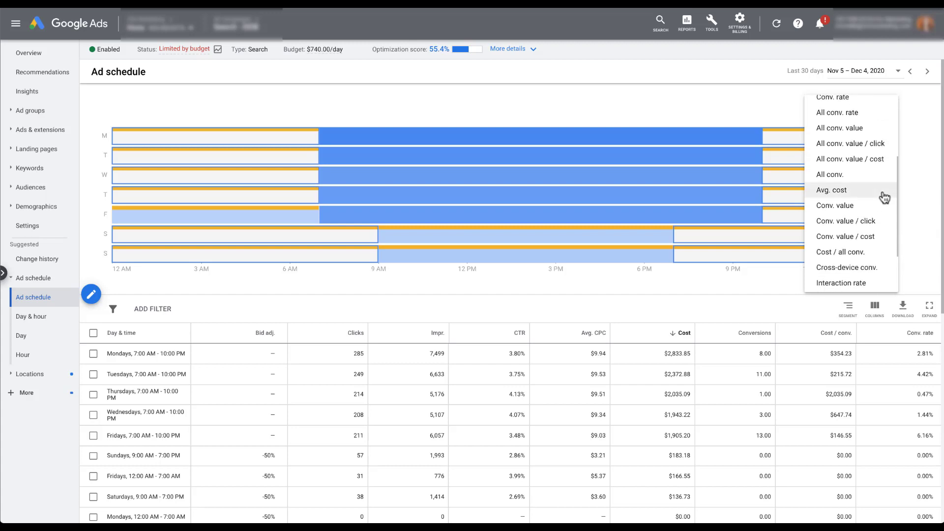
{"action": "scroll", "coordinate": [884, 198], "scroll_direction": "down", "scroll_amount": 3}
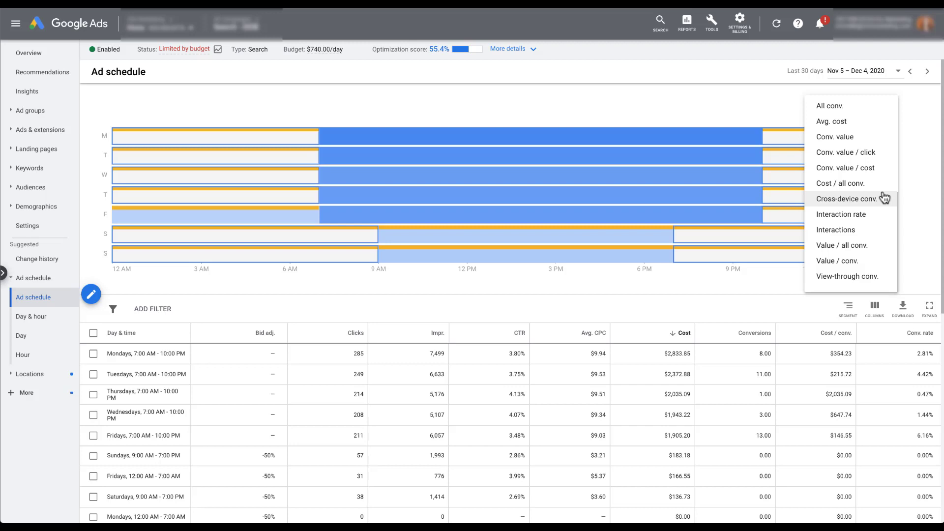
{"action": "scroll", "coordinate": [884, 198], "scroll_direction": "up", "scroll_amount": 5}
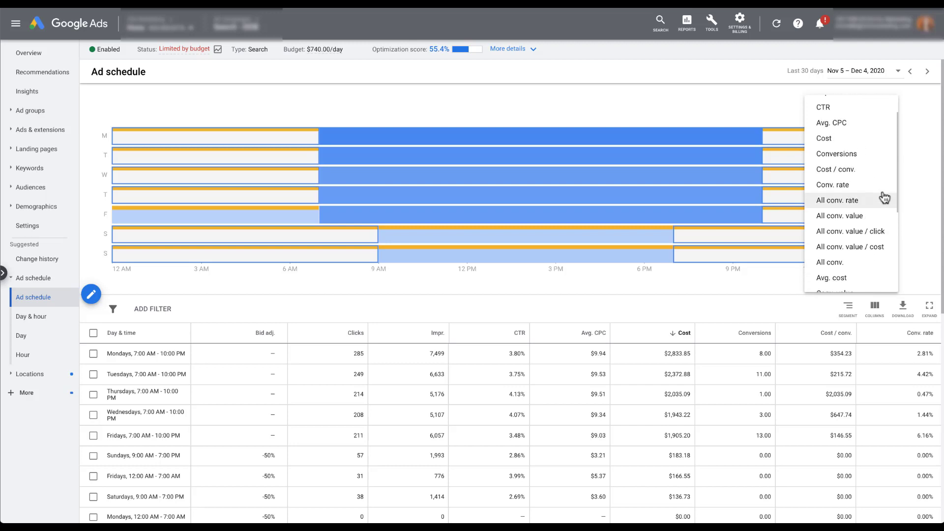
{"action": "left_click", "coordinate": [870, 155]}
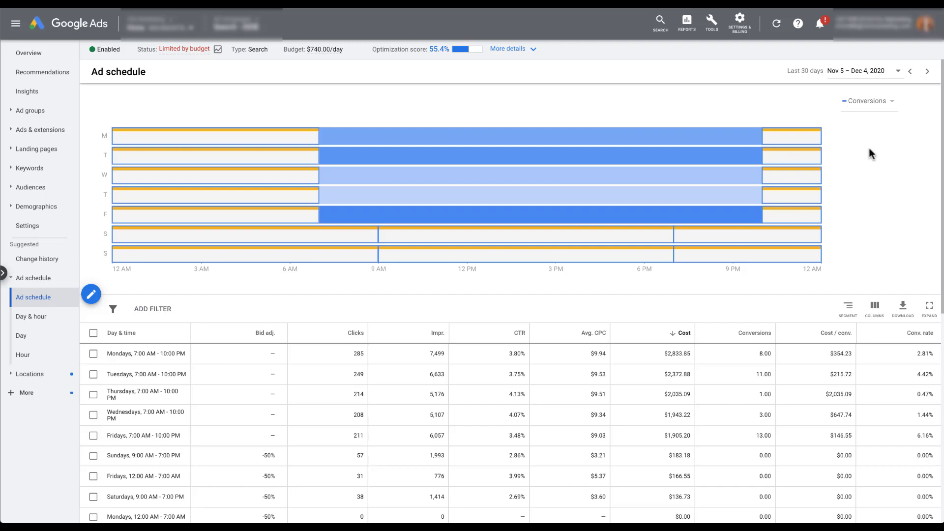
{"action": "mouse_move", "coordinate": [732, 215]}
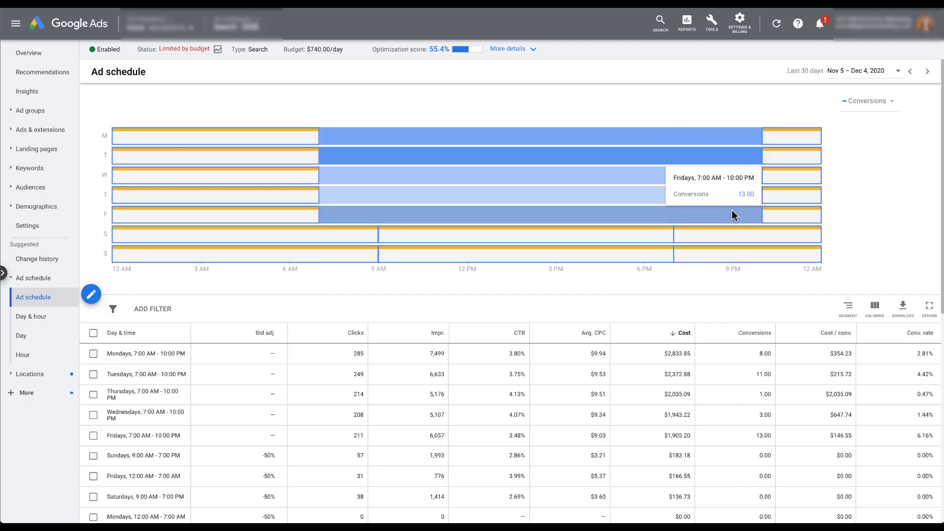
{"action": "mouse_move", "coordinate": [656, 177]}
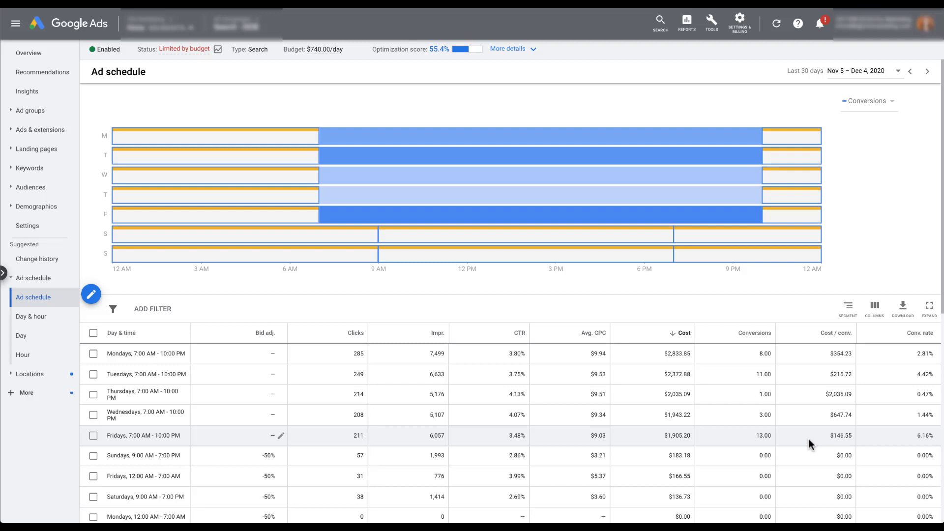
Step: Set bid increases of 25% for the Fridays 7:00 AM - 10:00 PM schedule and 15% for the Tuesdays 7:00 AM - 10:00 PM schedule
{"action": "left_click", "coordinate": [280, 437]}
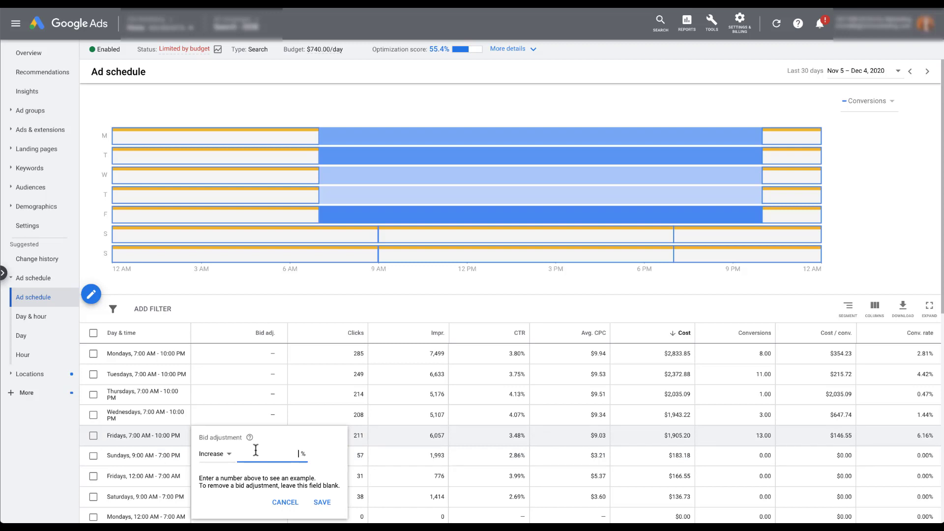
{"action": "type", "text": "25"}
{"action": "key", "text": "Return"}
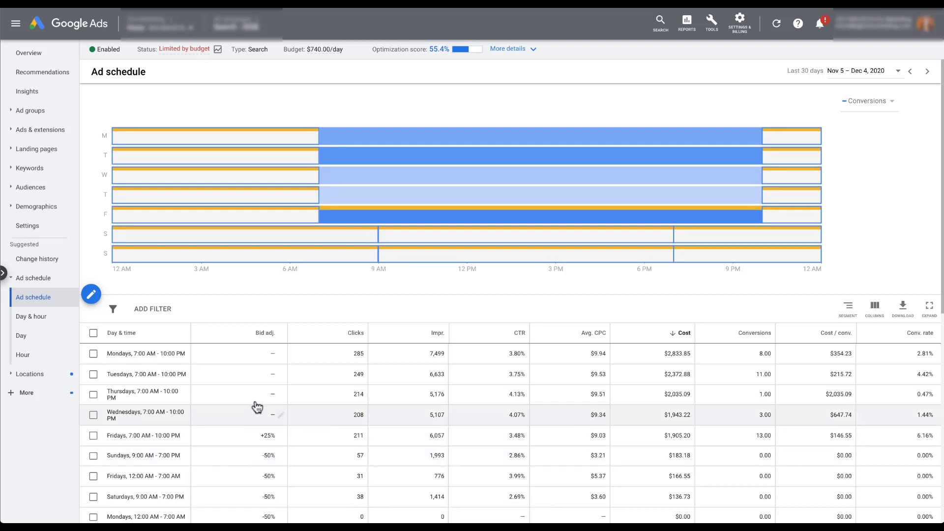
{"action": "left_click", "coordinate": [276, 378]}
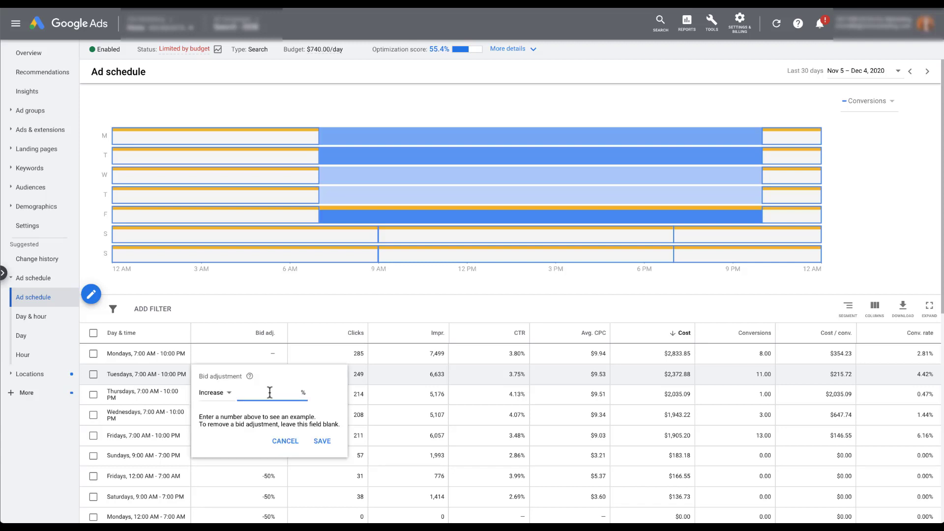
{"action": "type", "text": "15"}
{"action": "key", "text": "Return"}
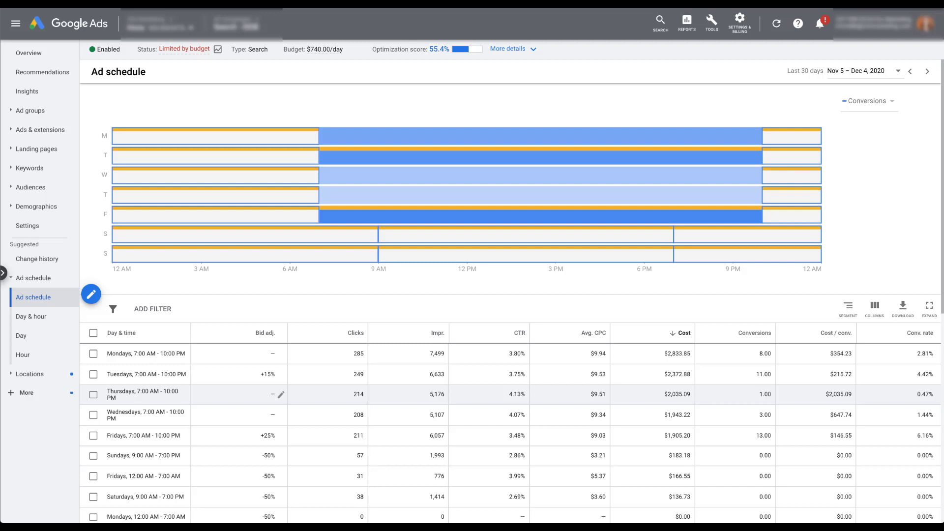
Step: Set a 20% bid decrease for the Thursdays 7:00 AM - 10:00 PM schedule
{"action": "left_click", "coordinate": [280, 395]}
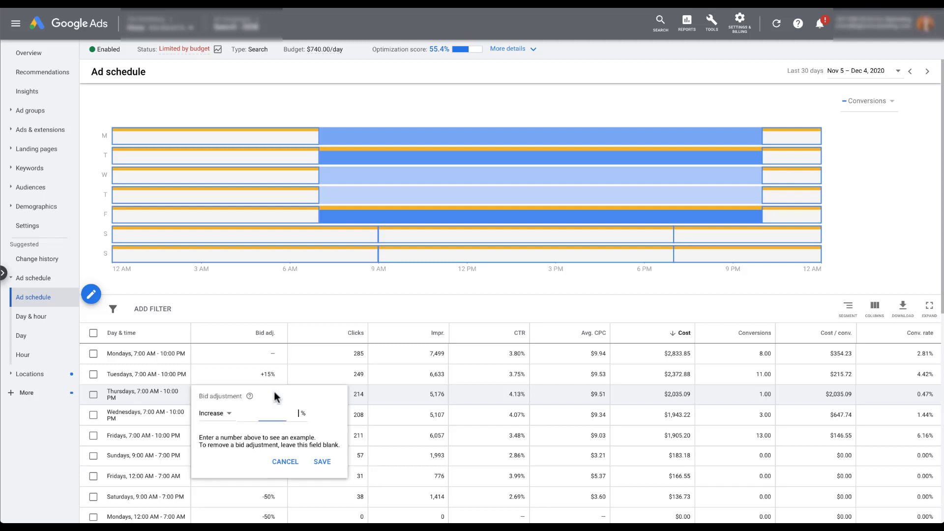
{"action": "left_click", "coordinate": [225, 415]}
{"action": "left_click", "coordinate": [222, 440]}
{"action": "type", "text": "20"}
{"action": "key", "text": "Return"}
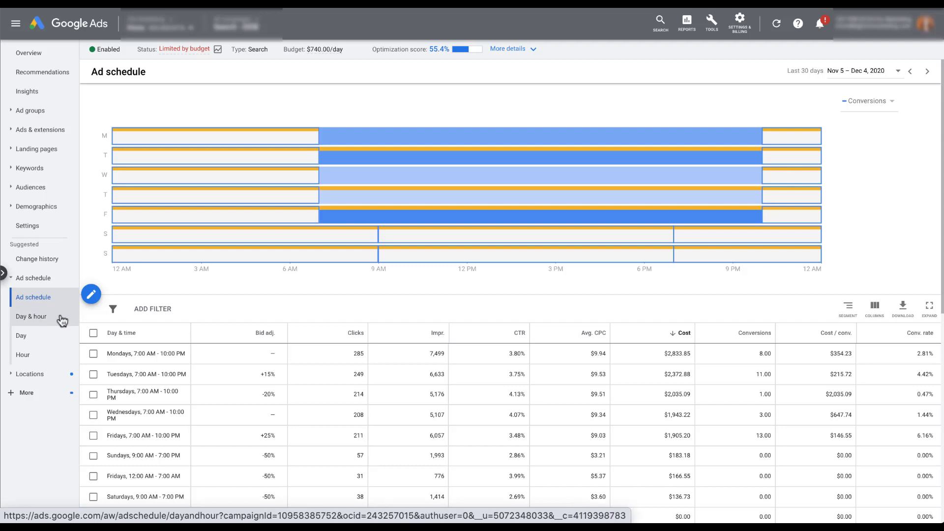
Step: Review the campaign's performance by day, by hour, and by day and hour combined
{"action": "left_click", "coordinate": [54, 343]}
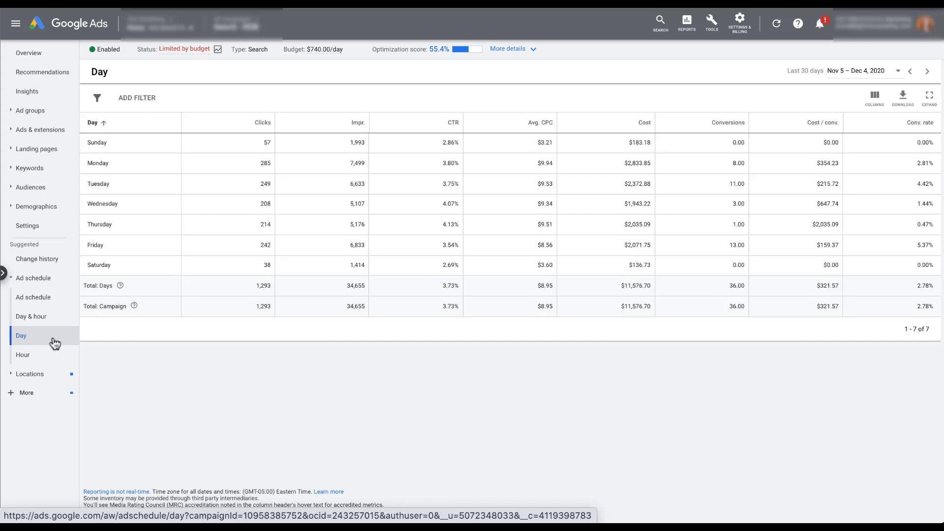
{"action": "left_click", "coordinate": [54, 357]}
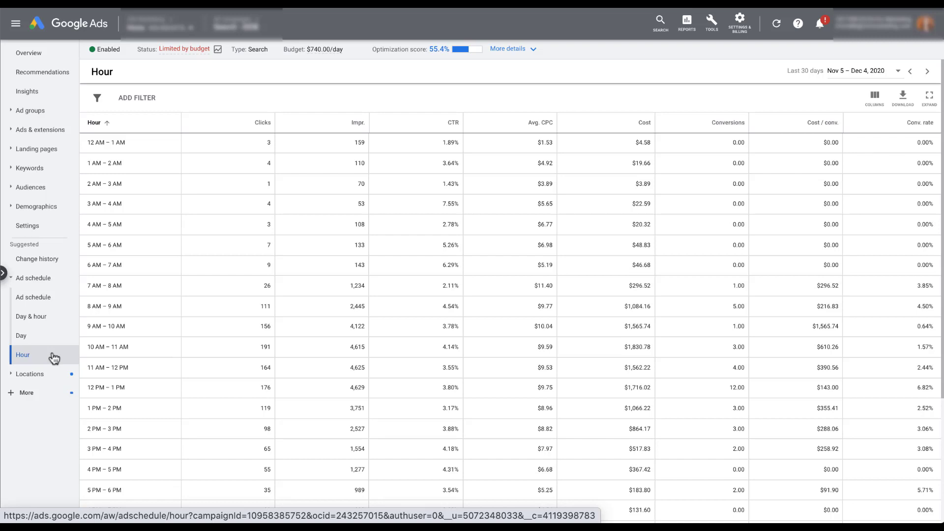
{"action": "left_click", "coordinate": [53, 319]}
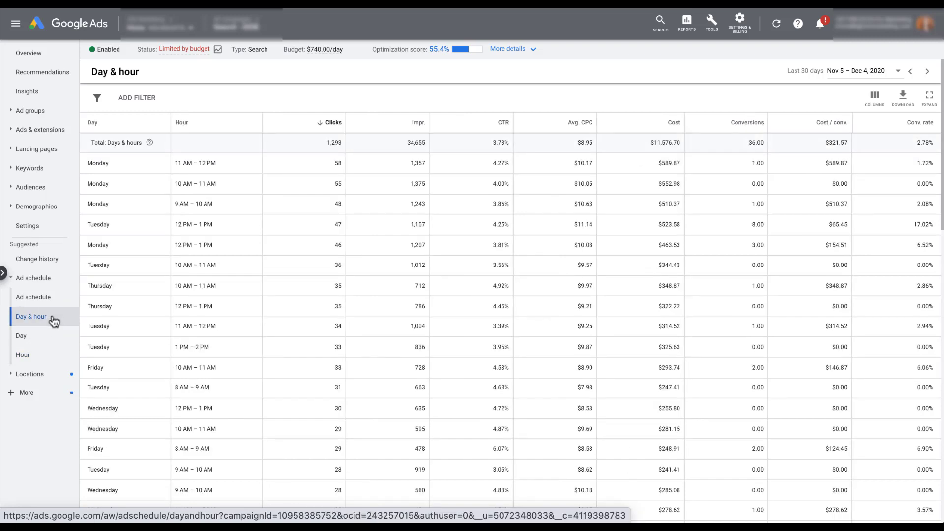